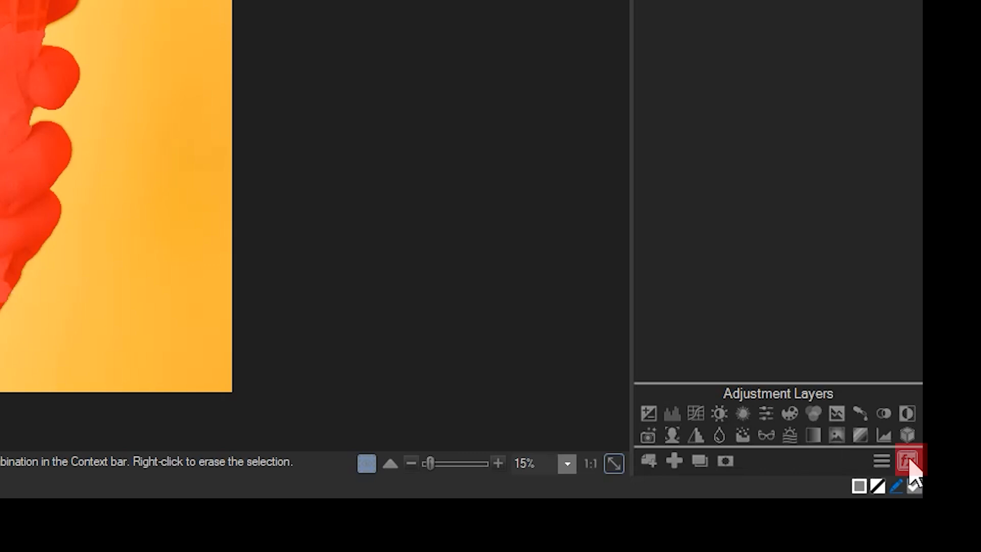
- Check the layer effects offered for the photo's single layer and close the dialog
left_click(910, 464)
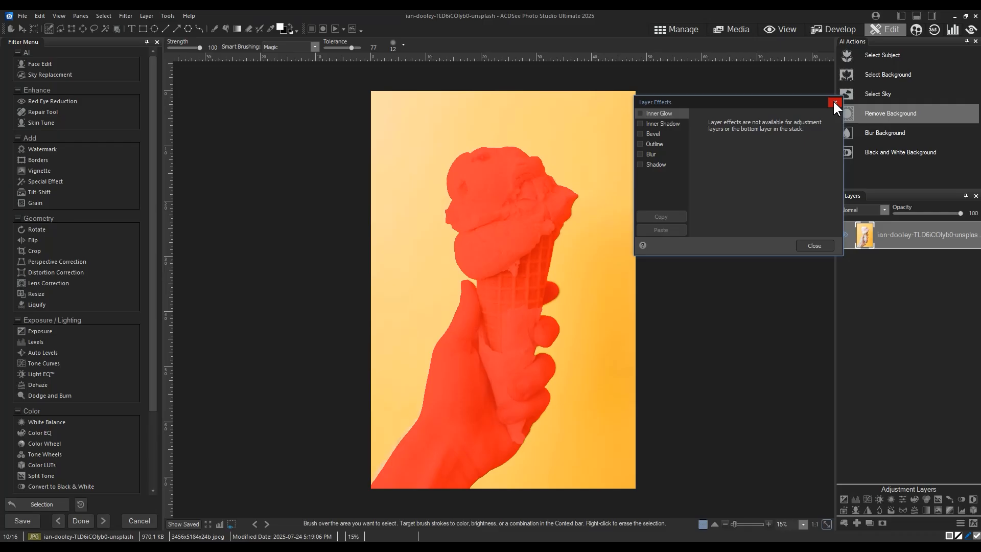
left_click(833, 104)
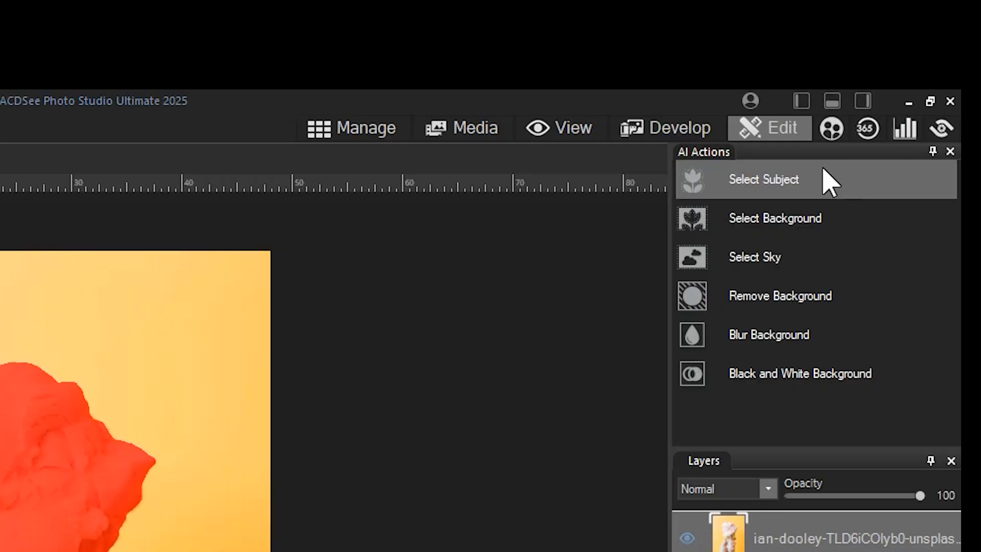
- Mask the layer to the ice cream and hand using AI subject selection, and clear the selection
left_click(914, 51)
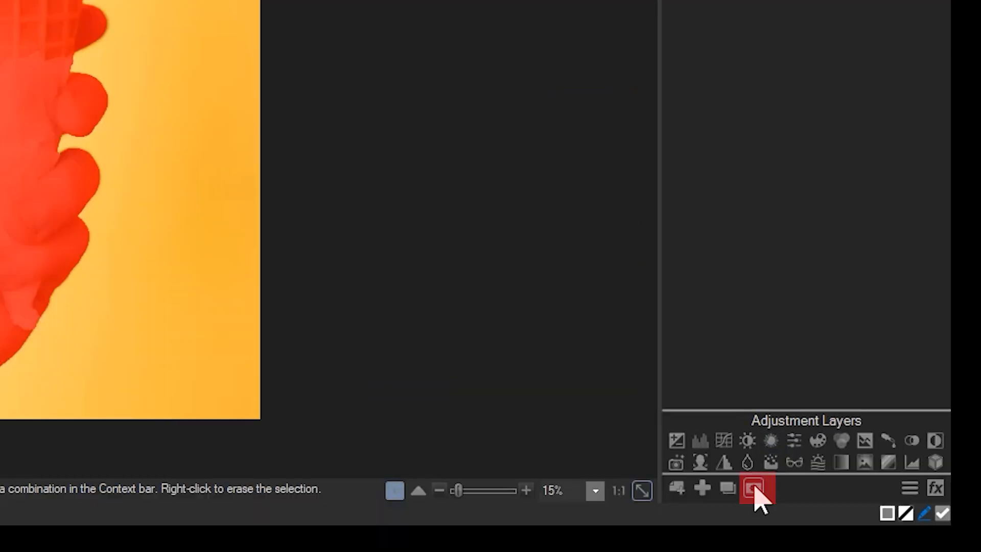
left_click(883, 522)
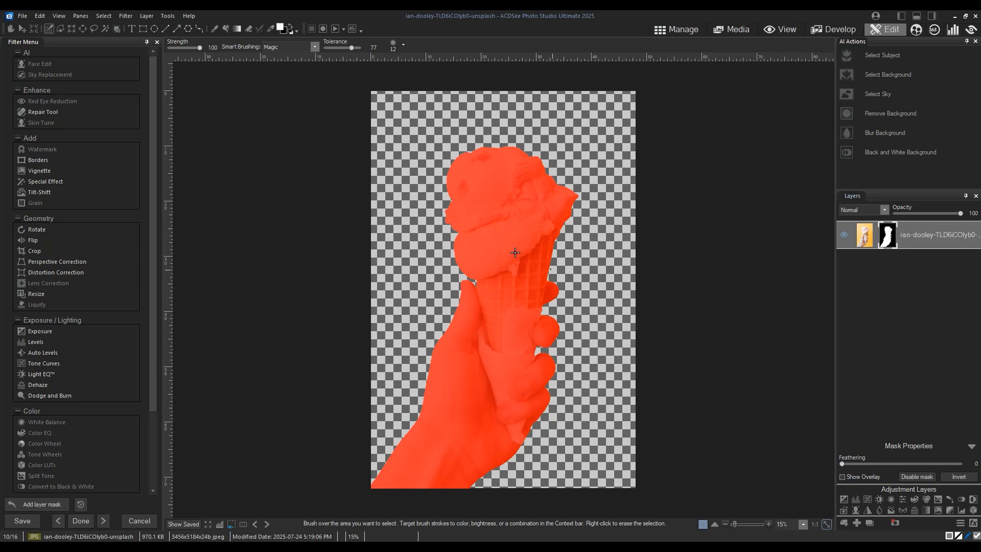
left_click(103, 16)
left_click(116, 38)
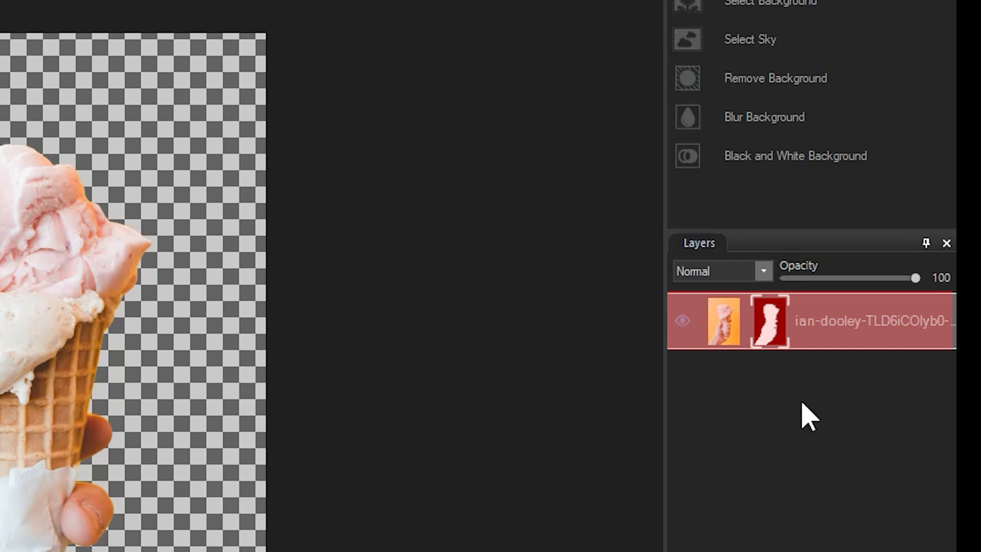
- Add a blank layer filled with solid medium blue and place it beneath the masked photo layer
mouse_move(783, 330)
left_mouse_down()
mouse_move(784, 345)
mouse_move(787, 324)
left_mouse_up()
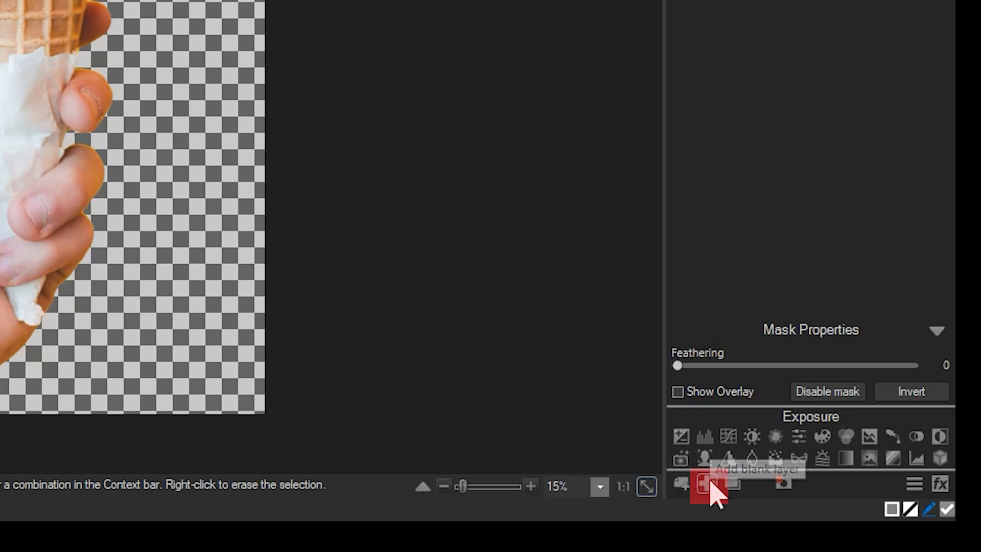
left_click(710, 483)
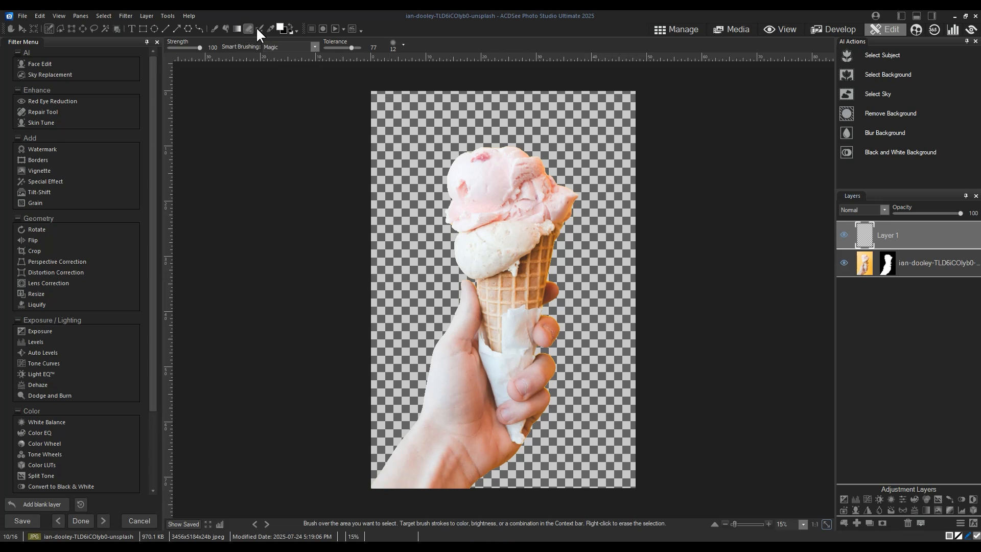
left_click(225, 29)
left_click(282, 26)
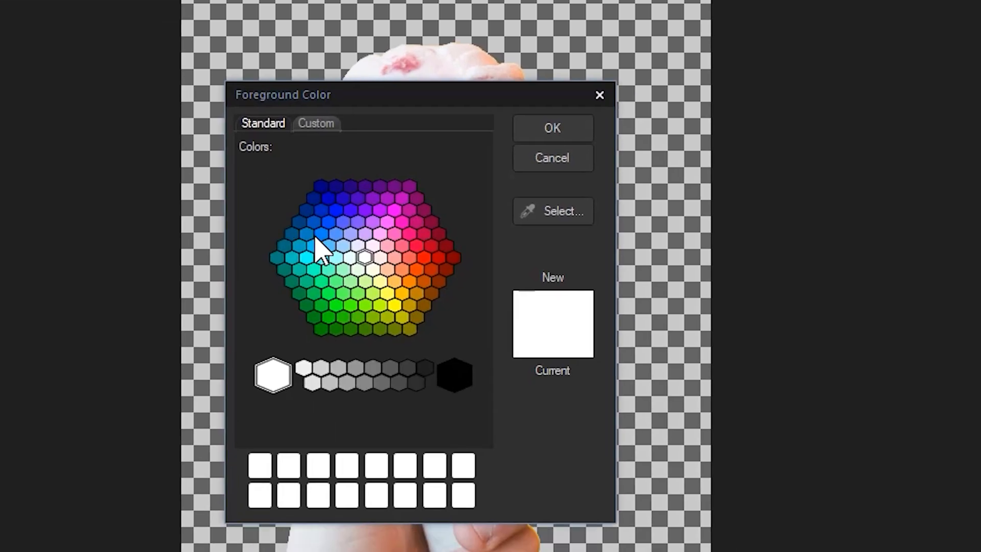
left_click(571, 497)
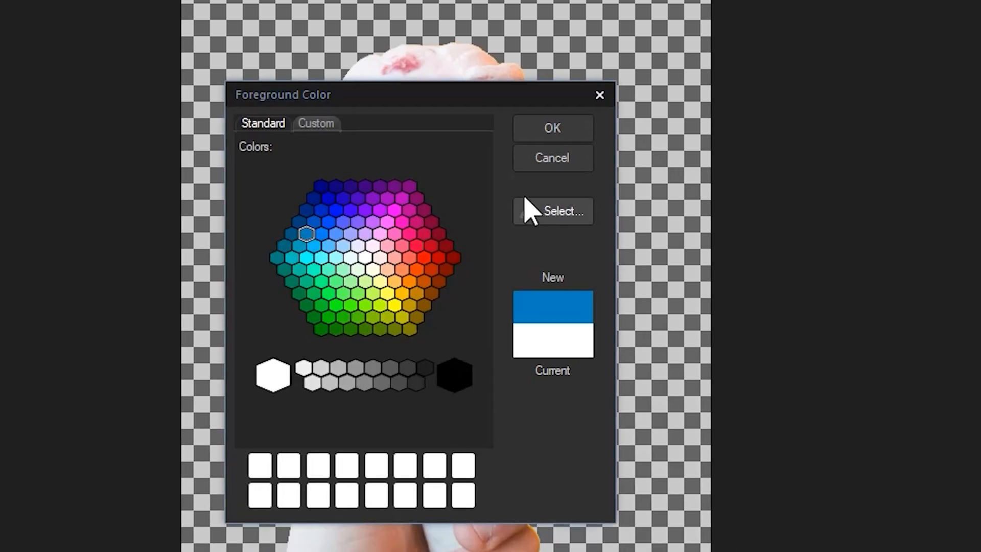
left_click(556, 132)
left_click(633, 46)
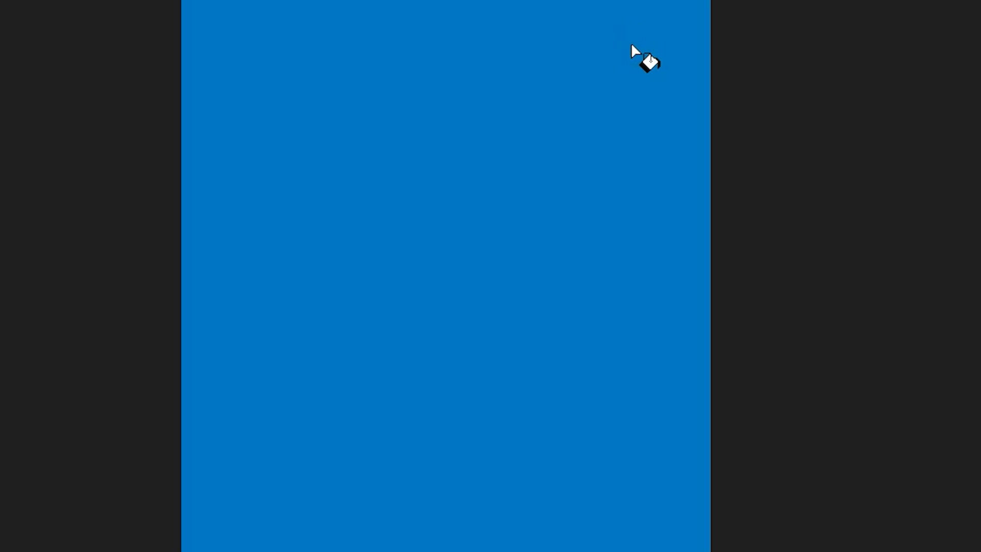
left_click_drag(909, 228, 913, 284)
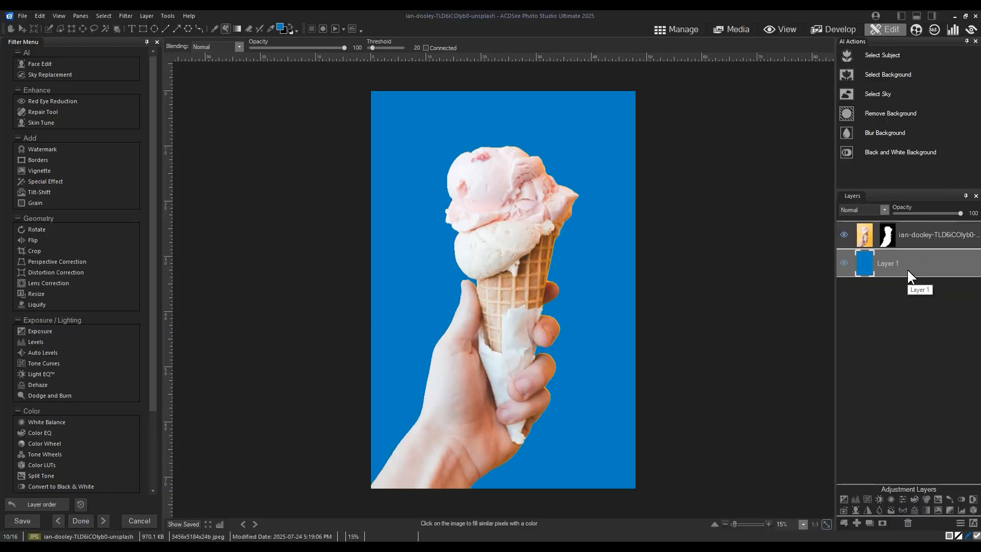
- Enable the Shadow layer effect on the masked photo layer and show its settings
left_click(923, 233)
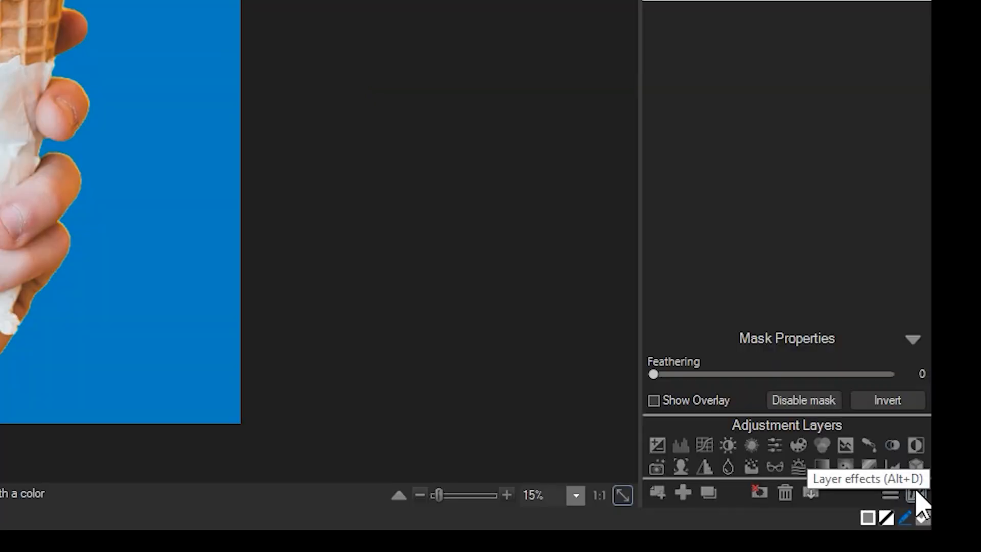
left_click(916, 493)
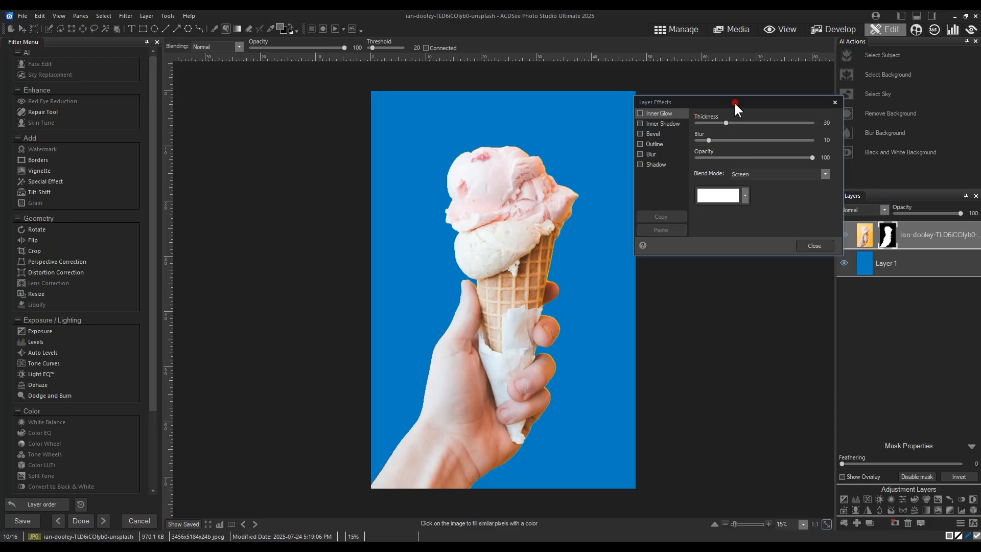
left_click_drag(734, 101, 703, 143)
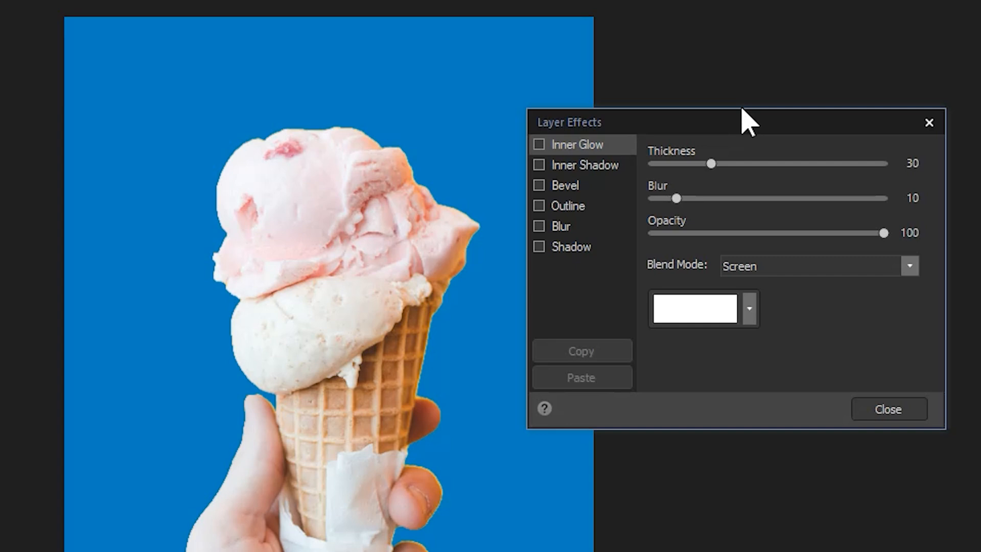
left_click(538, 145)
left_click(540, 147)
left_click(539, 247)
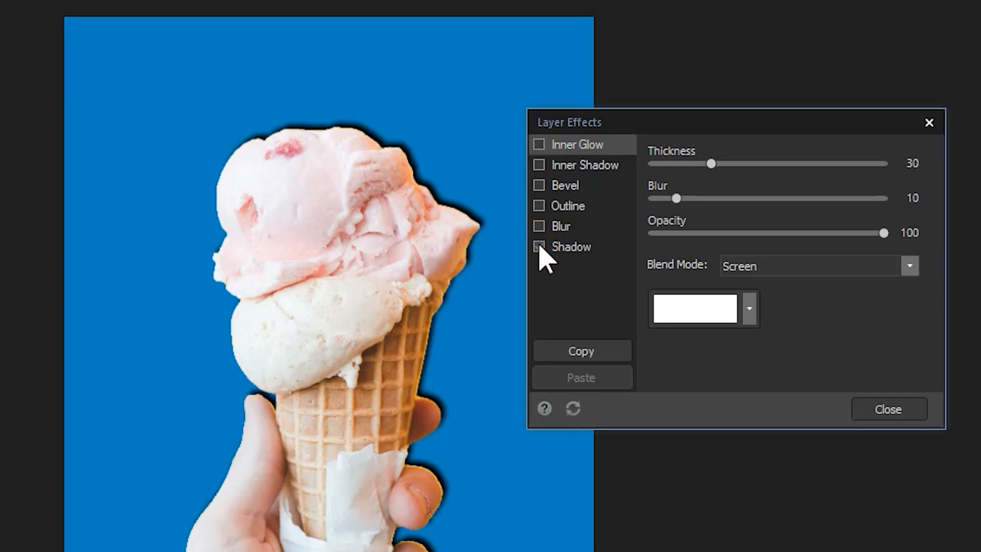
left_click(598, 247)
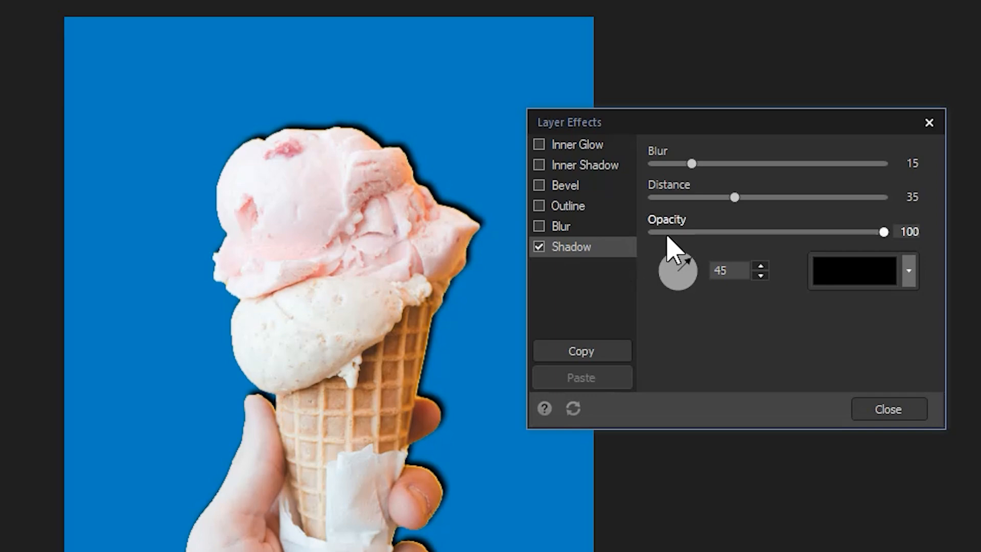
- Set the shadow's blur to 123, distance to 47, angle to 223 and opacity to 71
left_click_drag(694, 164, 853, 165)
left_click_drag(734, 197, 701, 198)
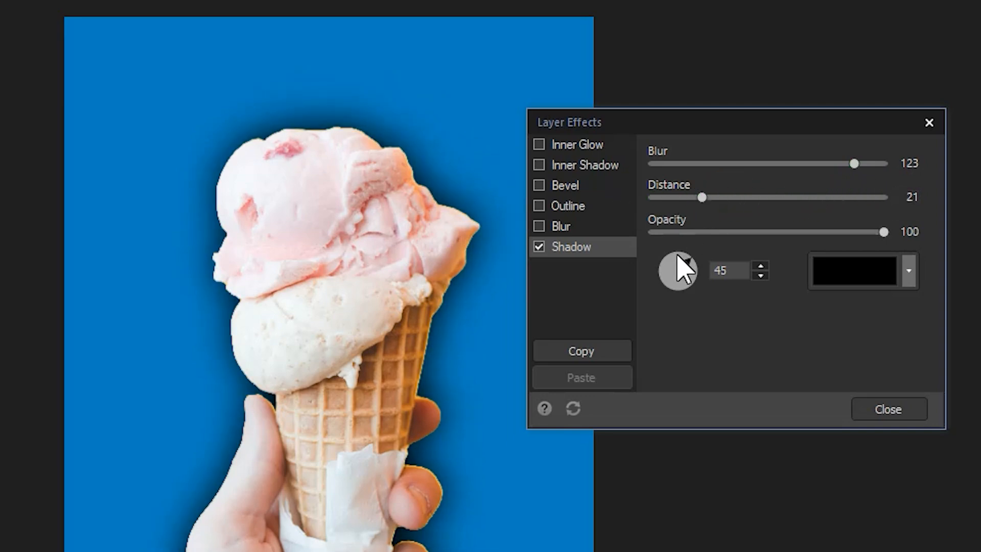
left_click_drag(675, 257, 662, 286)
left_click_drag(702, 198, 760, 197)
mouse_move(679, 280)
left_mouse_down()
mouse_move(687, 287)
mouse_move(667, 287)
left_mouse_up()
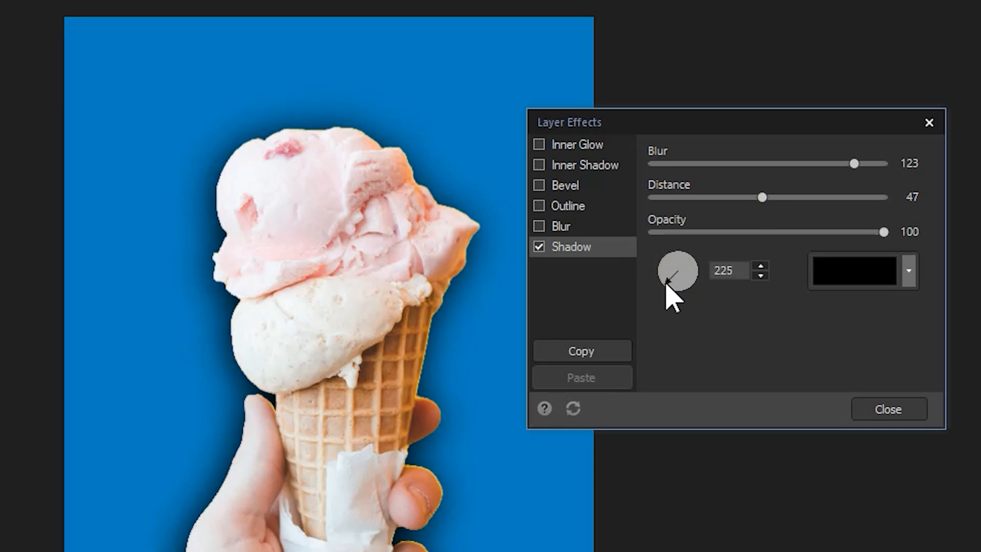
left_click_drag(869, 231, 813, 225)
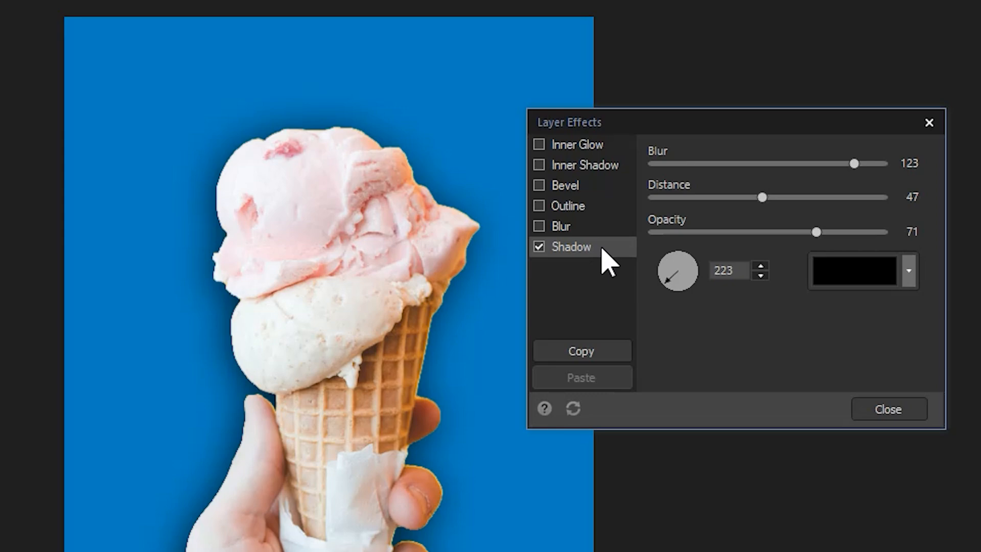
- Enable the Outline effect on the subject and change its colour to teal
left_click(539, 205)
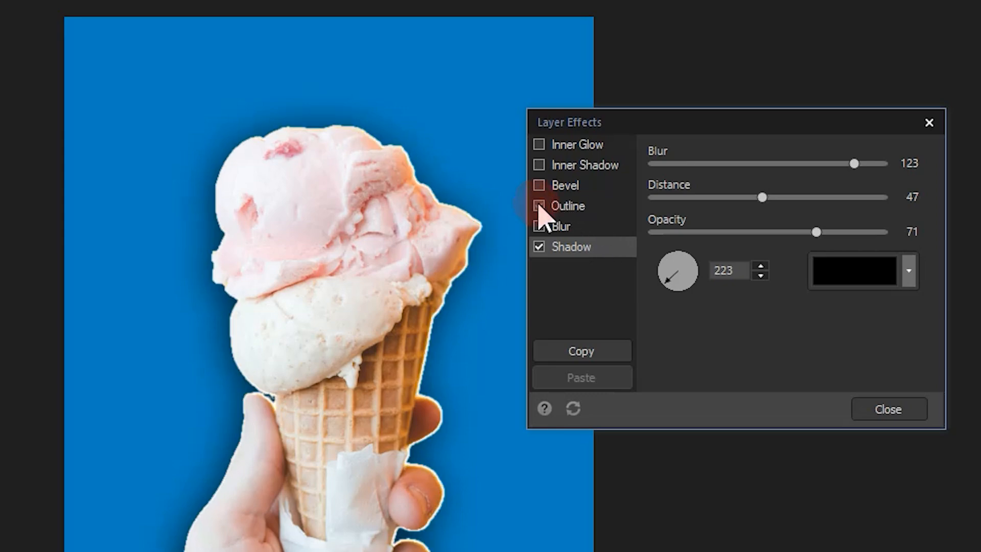
left_click(585, 206)
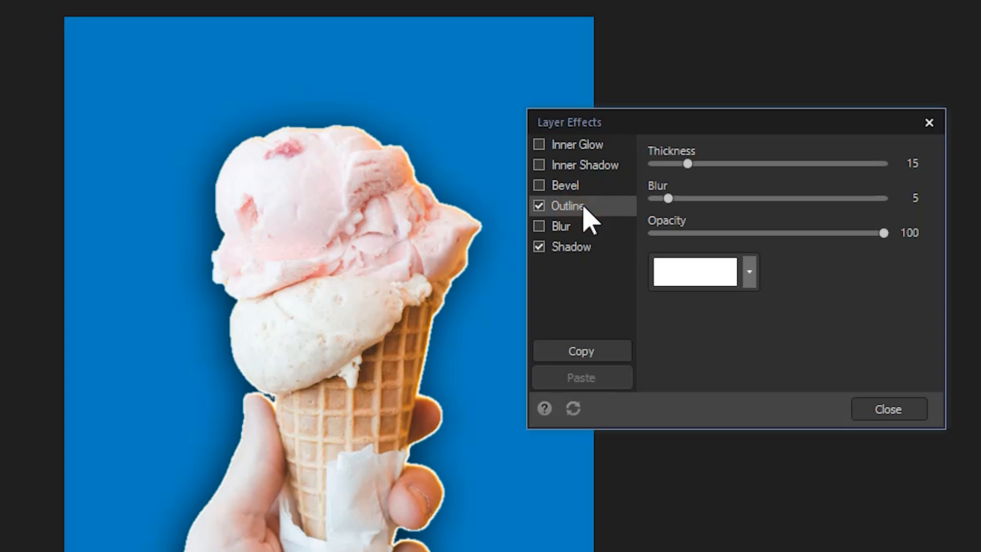
left_click(749, 272)
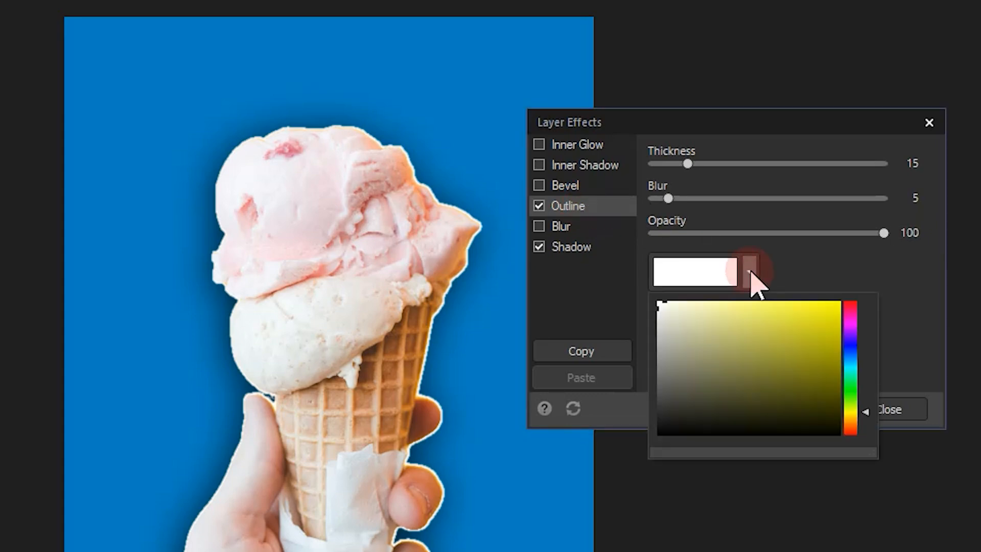
left_click(858, 367)
mouse_move(824, 364)
left_mouse_down()
mouse_move(856, 351)
mouse_move(857, 336)
left_mouse_up()
left_click(898, 290)
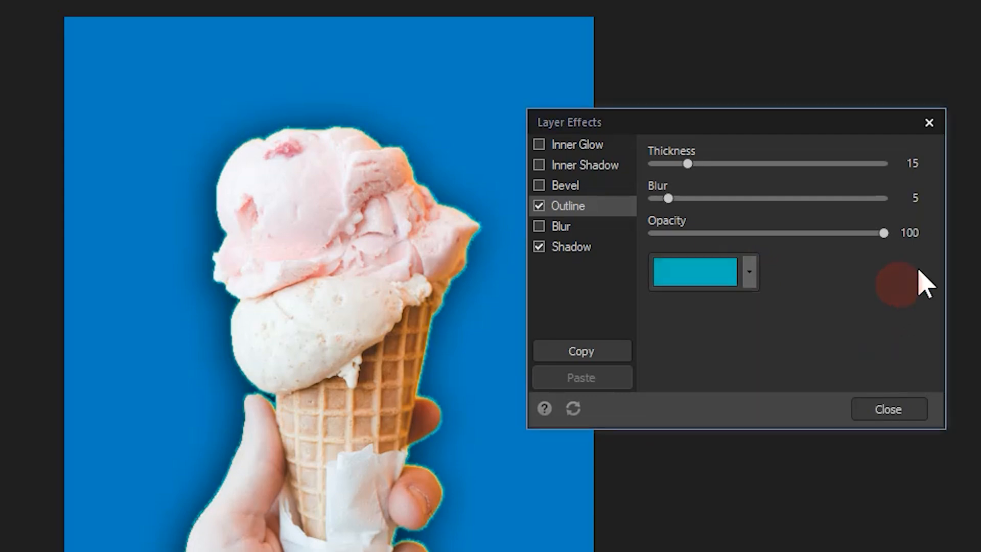
- Set the outline's thickness to 64 and its blur to 200
left_click_drag(687, 162, 845, 164)
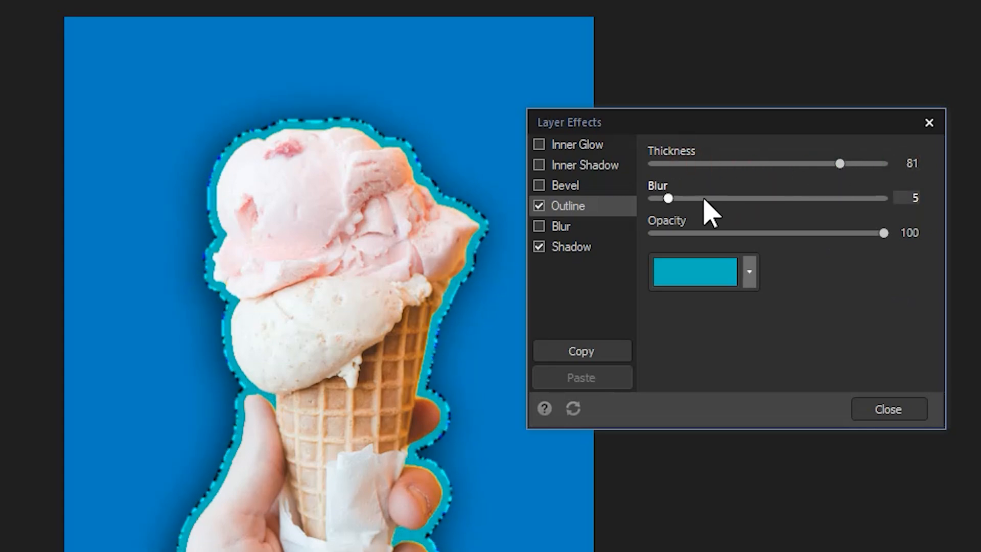
left_click_drag(669, 197, 891, 185)
left_click_drag(839, 163, 801, 164)
- Recolour the outline to a blue close to the background and close the layer effects
left_click(749, 271)
left_click(860, 364)
left_click_drag(859, 362, 862, 361)
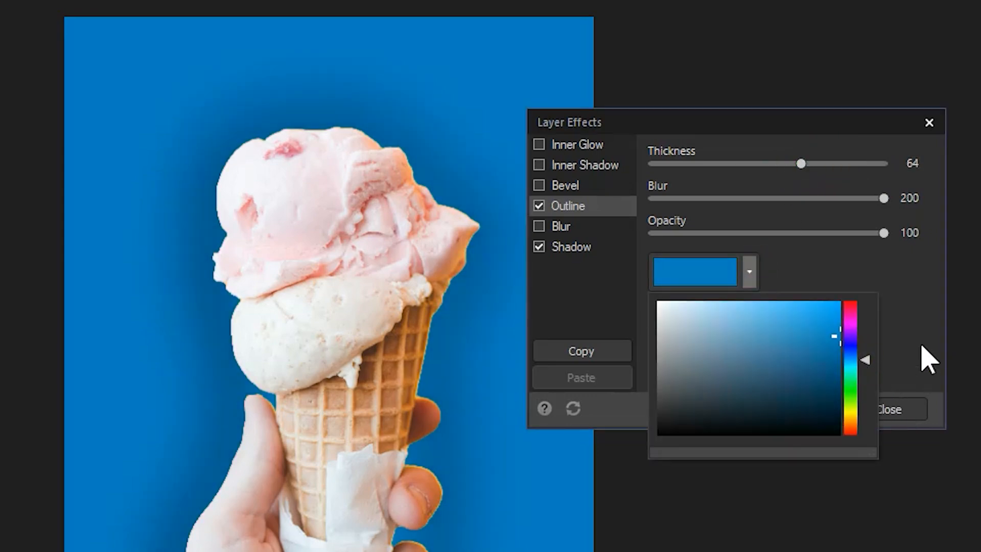
left_click(920, 344)
left_click(894, 409)
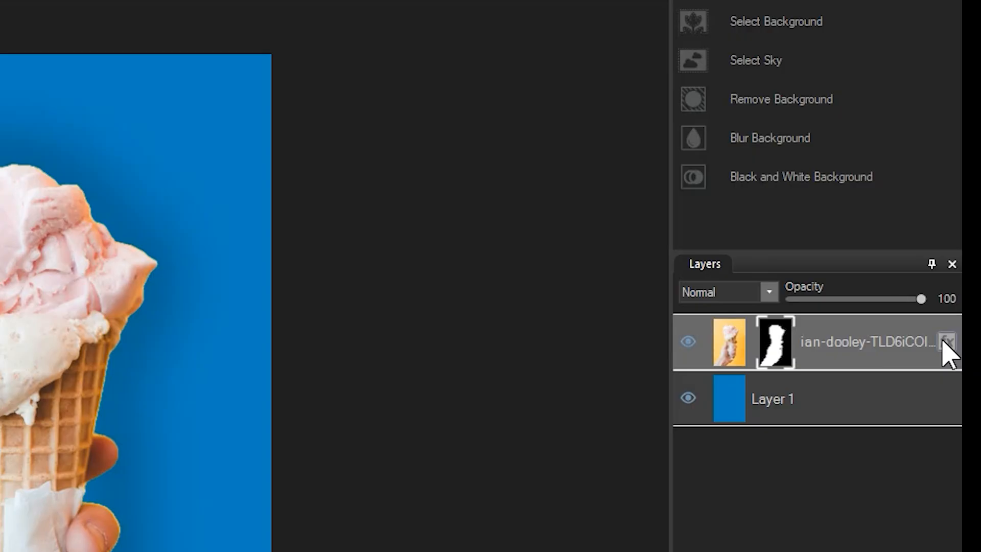
- Reopen the effects applied to the photo layer for review and close them
left_click(973, 236)
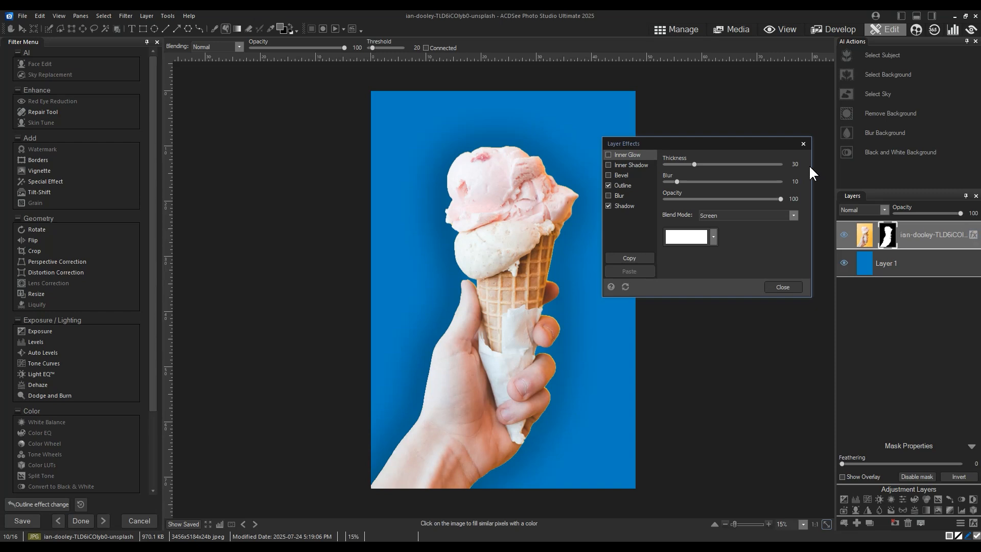
left_click(802, 143)
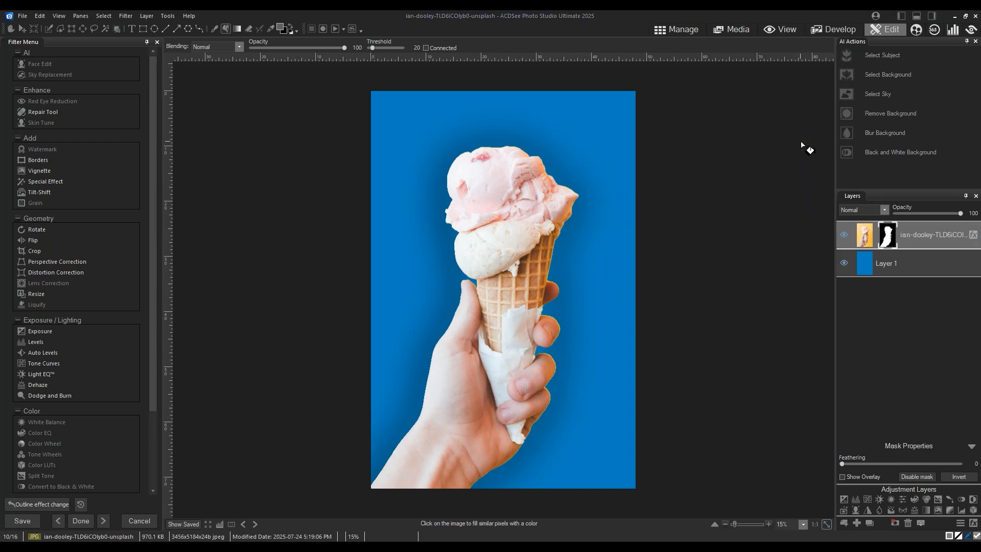
- View the file types available for saving the image under Save As, and cancel without saving
left_click(22, 16)
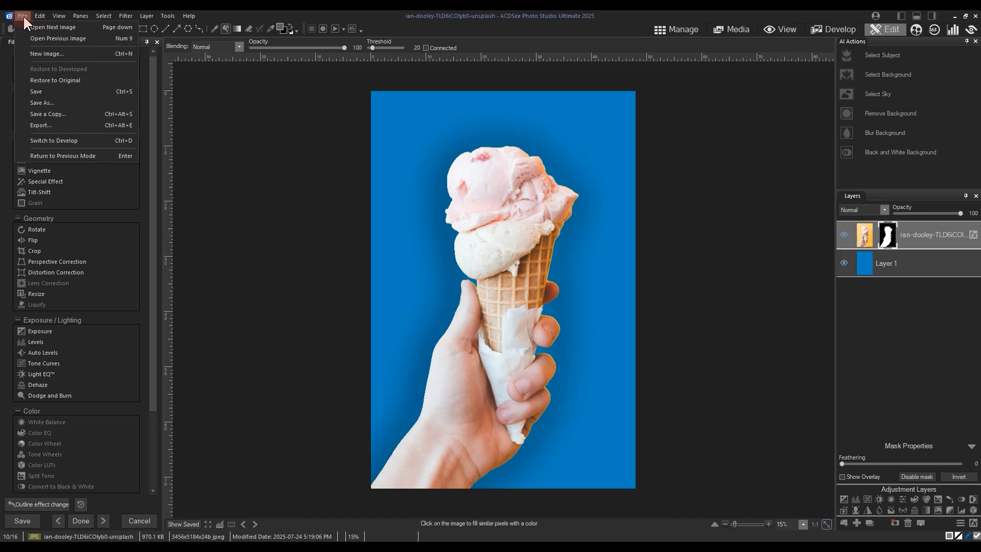
left_click(48, 100)
left_click(770, 363)
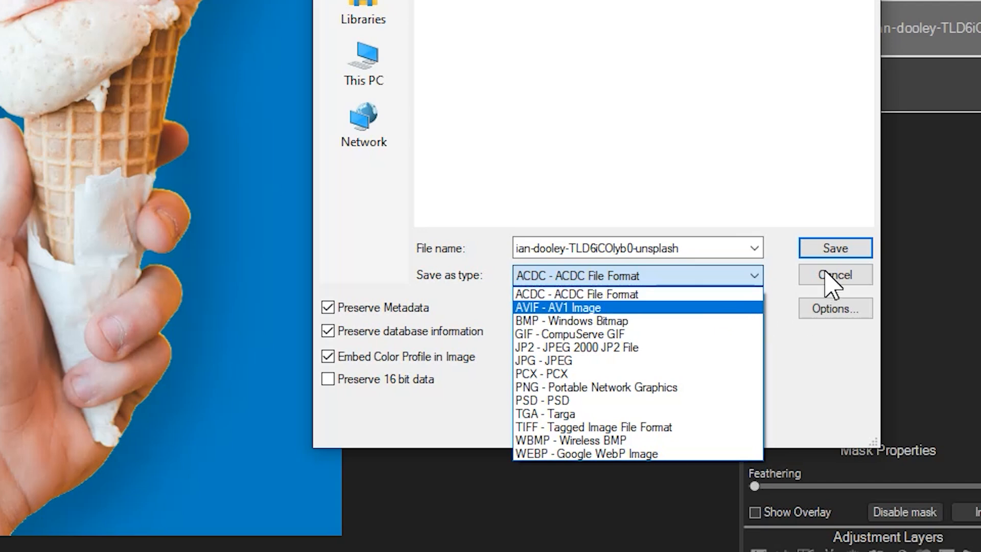
left_click(728, 278)
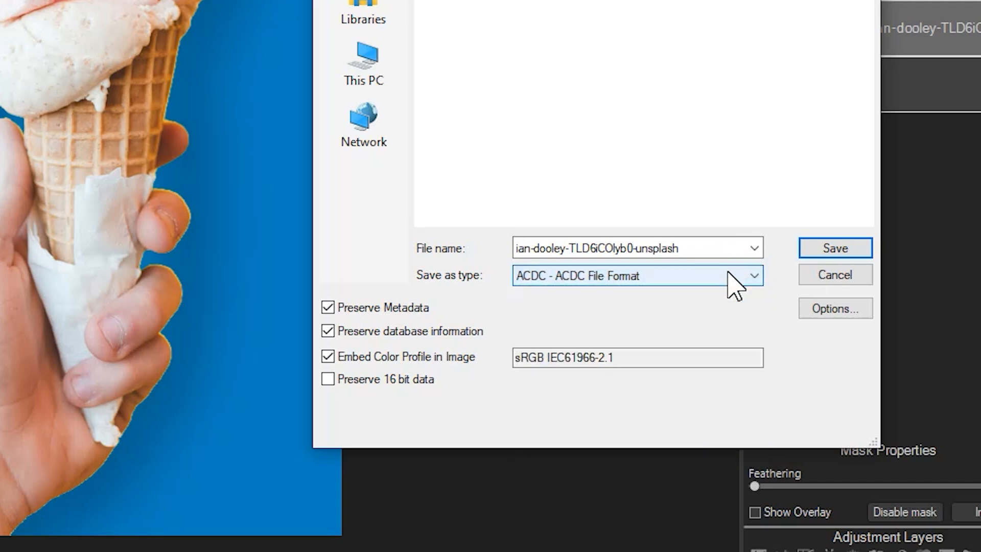
left_click(820, 276)
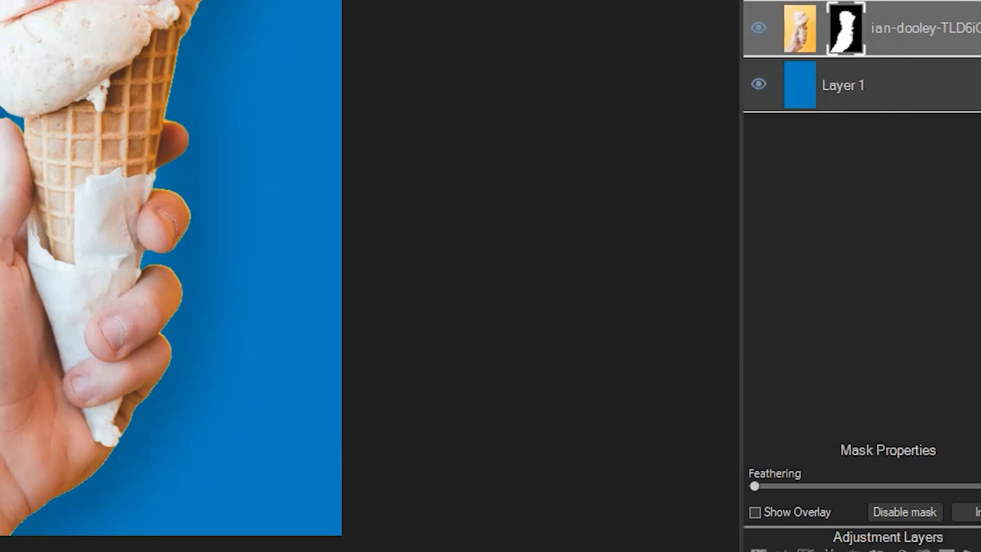